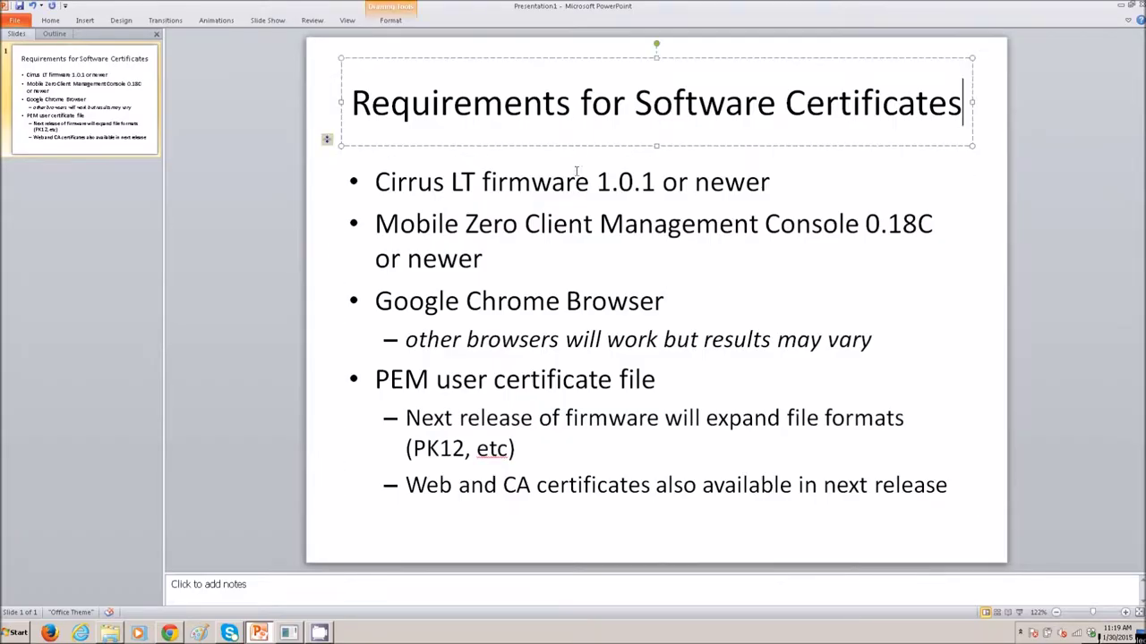
Highlight the firmware 1.0.1 and MZC Management Console requirements on the slide, then bring up ncst.com in Chrome
drag(594, 183, 739, 184)
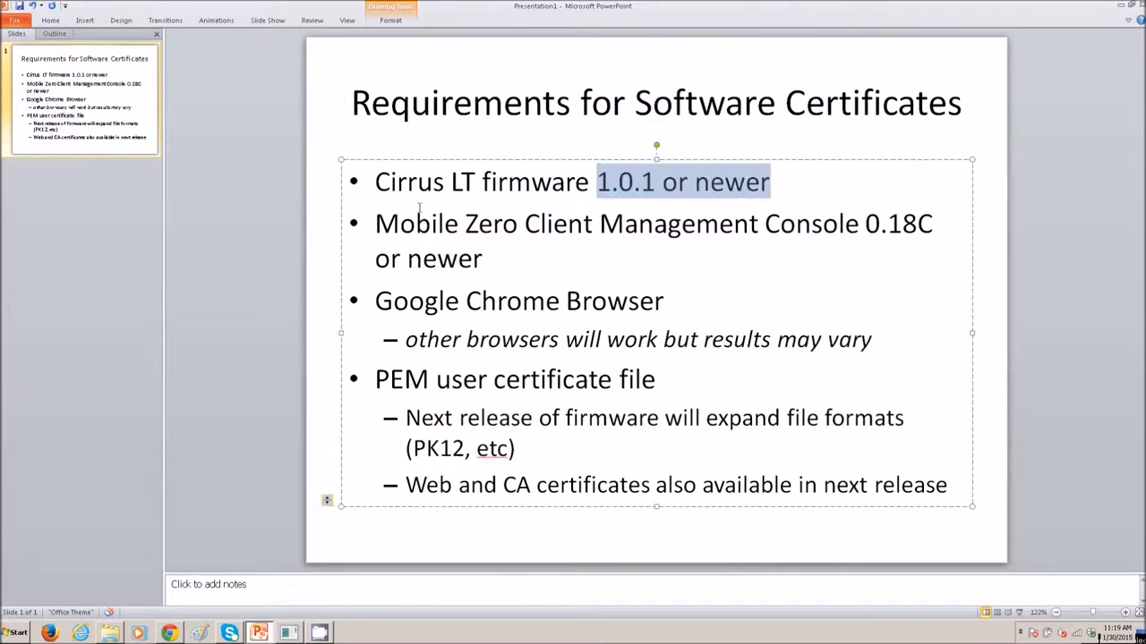
triple_click(469, 248)
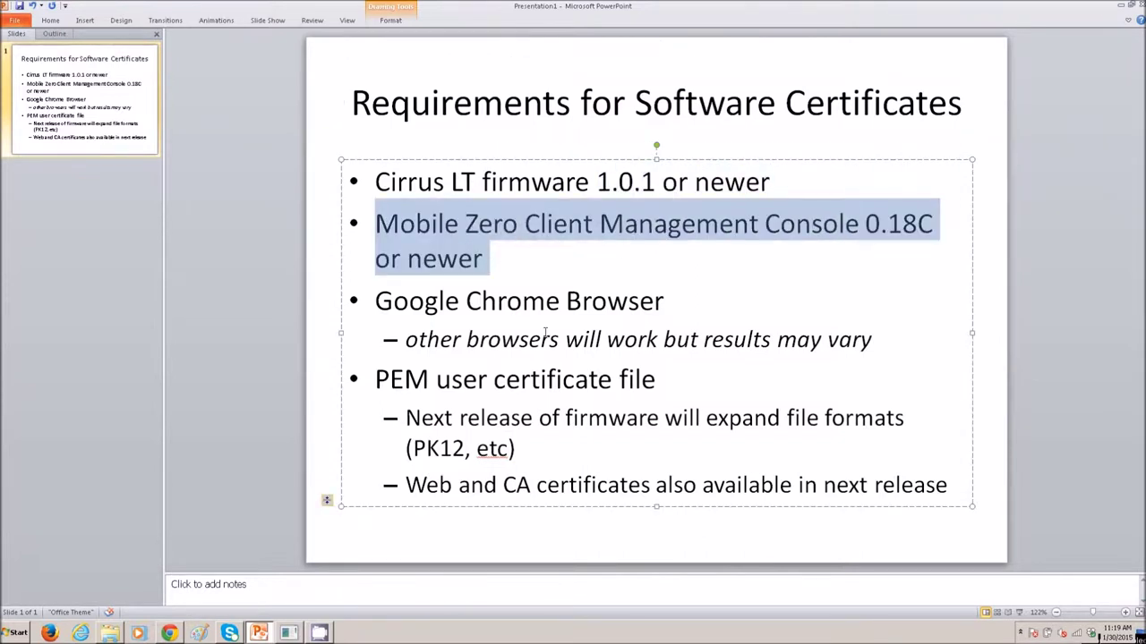
click(295, 411)
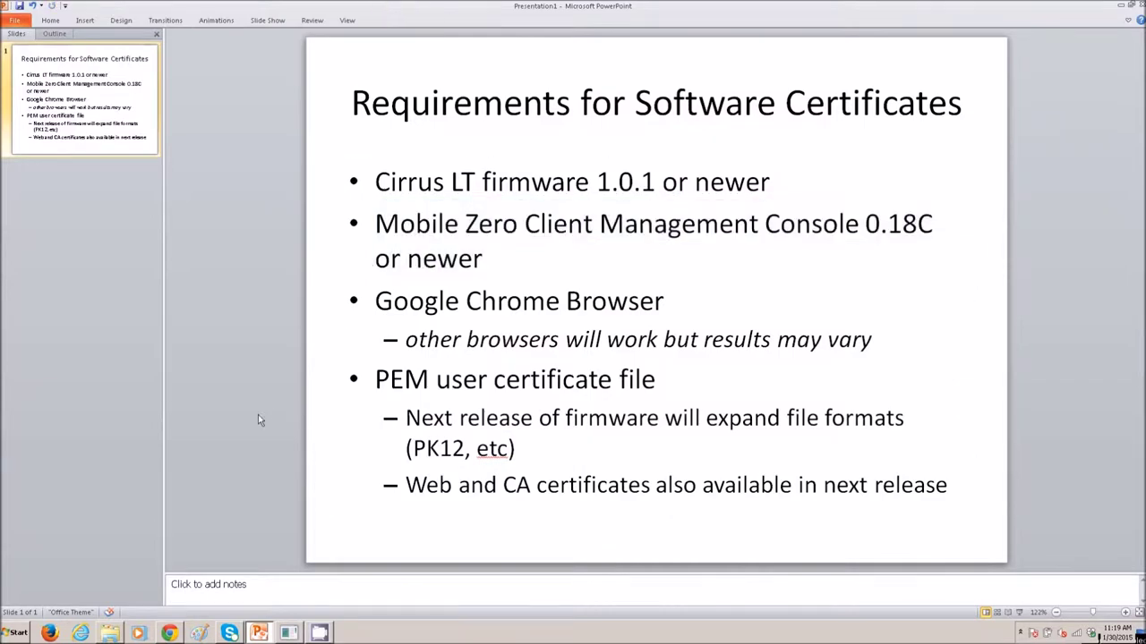
click(169, 633)
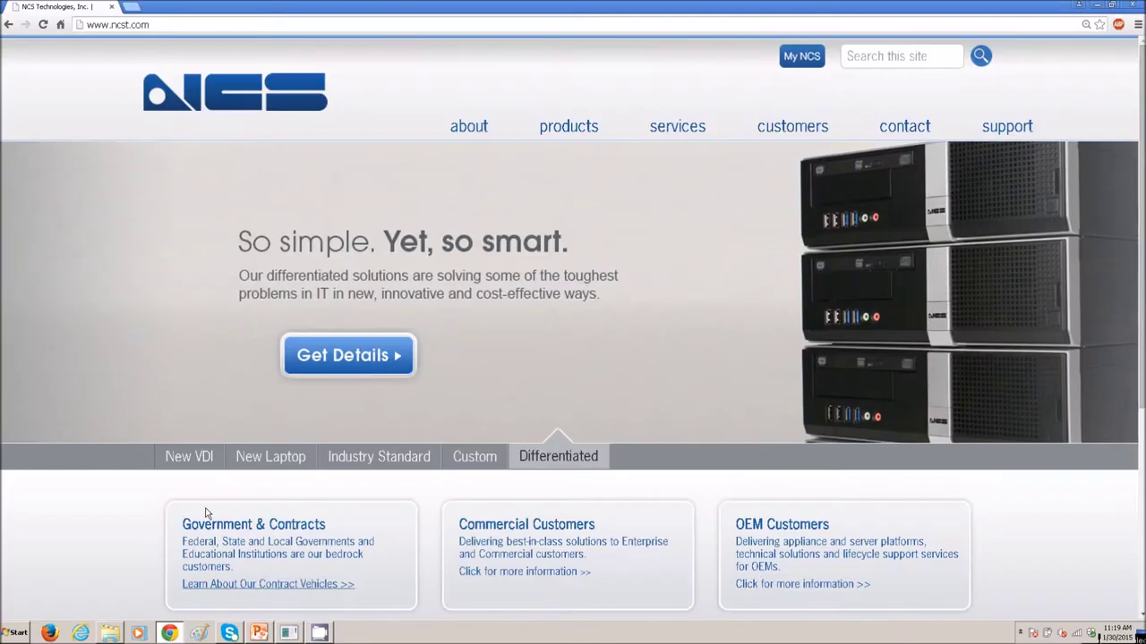
Open the NCS Downloads page from the site's Support menu
click(152, 25)
mouse_move(1007, 126)
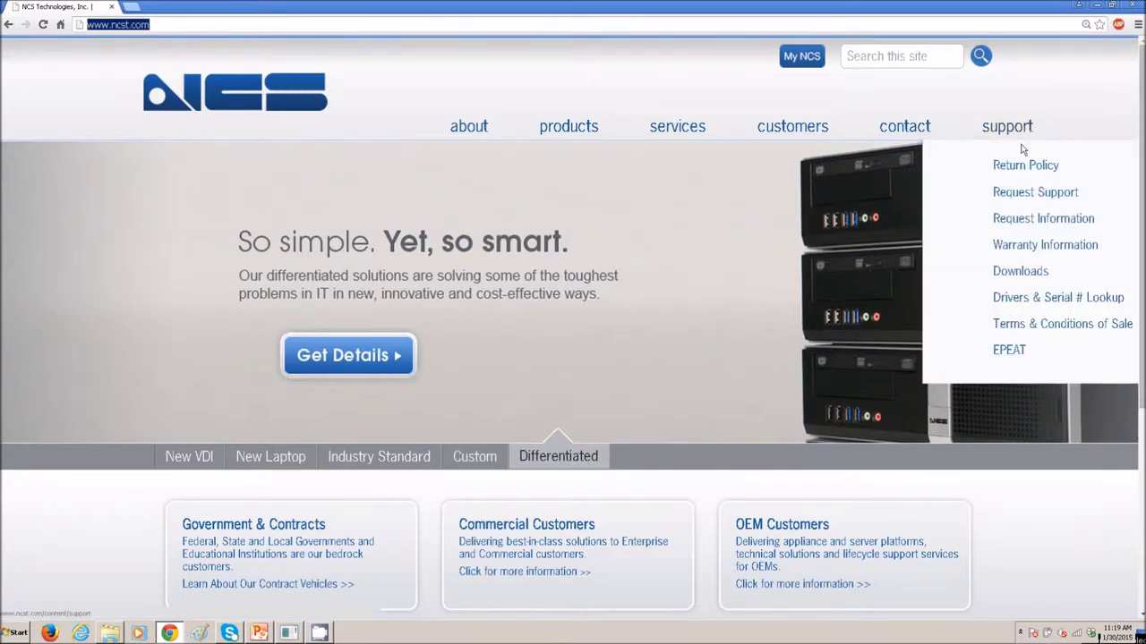
click(1021, 273)
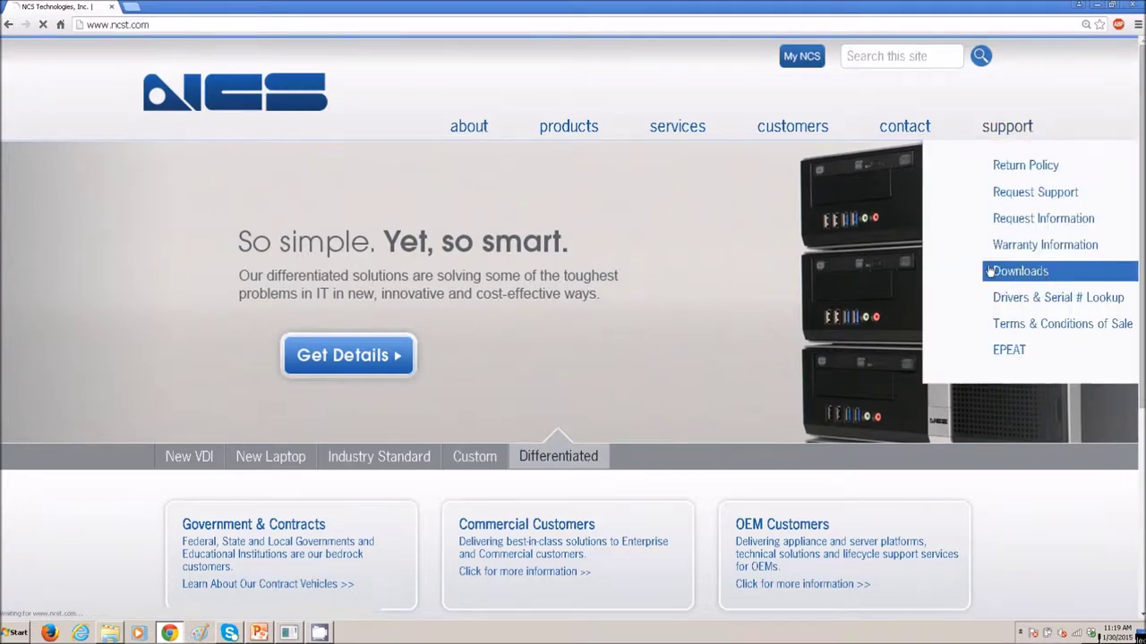
Search Zero Client downloads for Cirrus LT and scroll through the 14 results
click(352, 293)
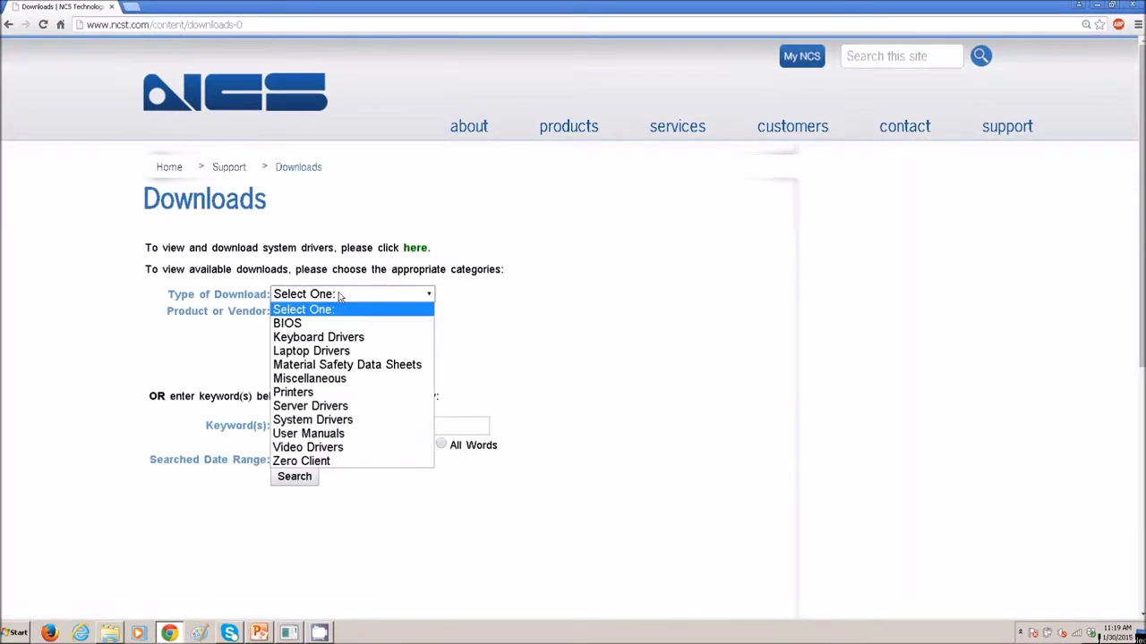
click(313, 460)
click(309, 311)
click(318, 368)
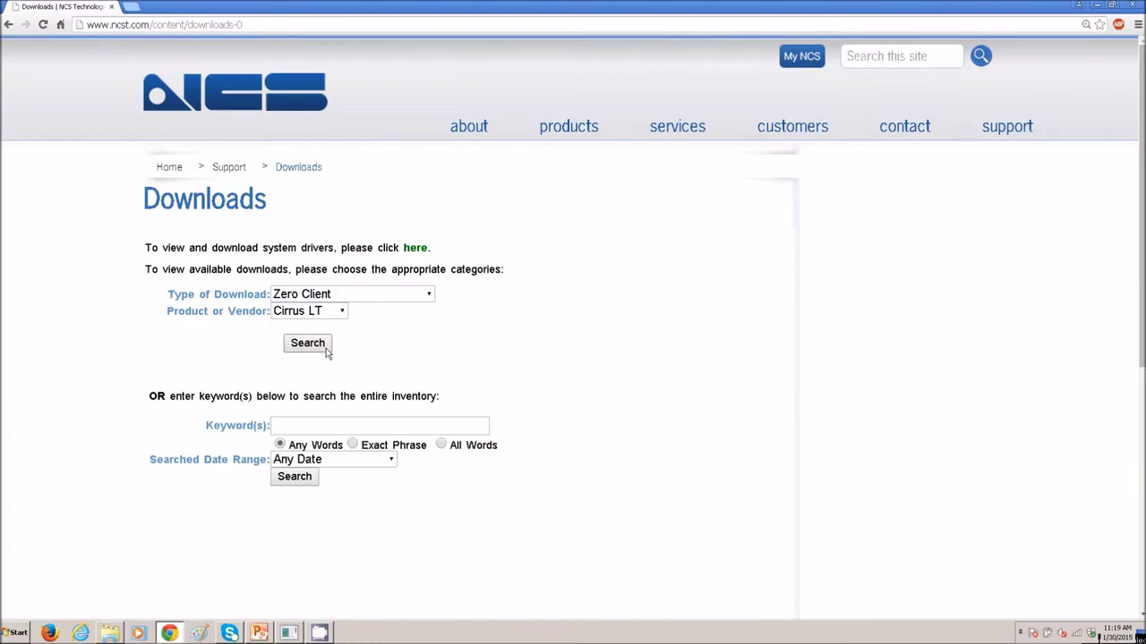
click(326, 351)
scroll(326, 351, down, 1)
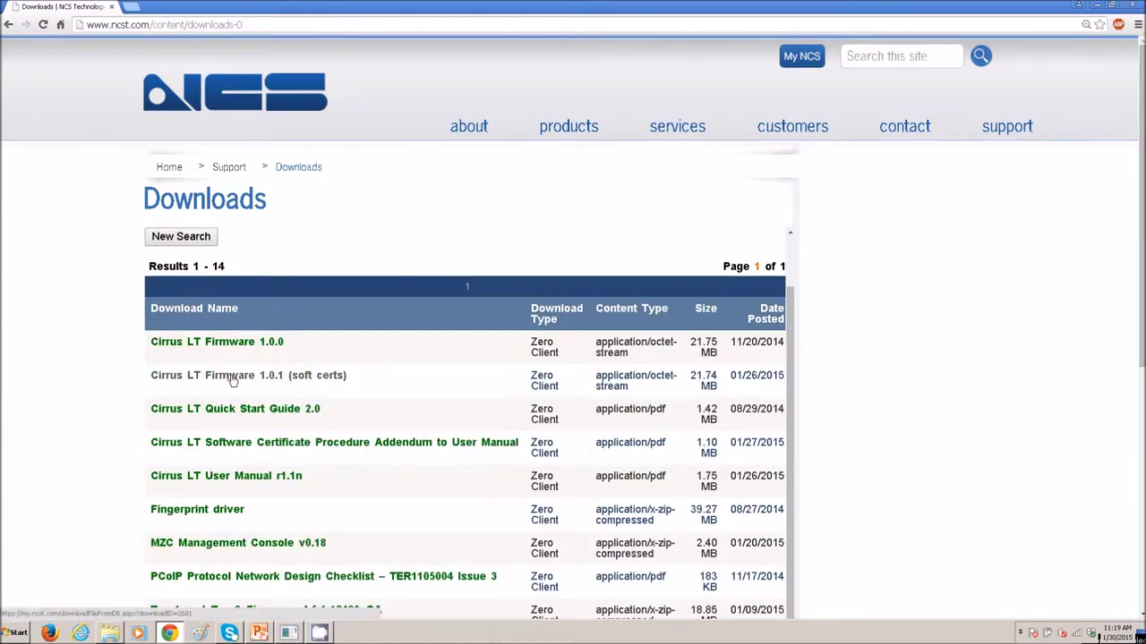
scroll(313, 448, down, 2)
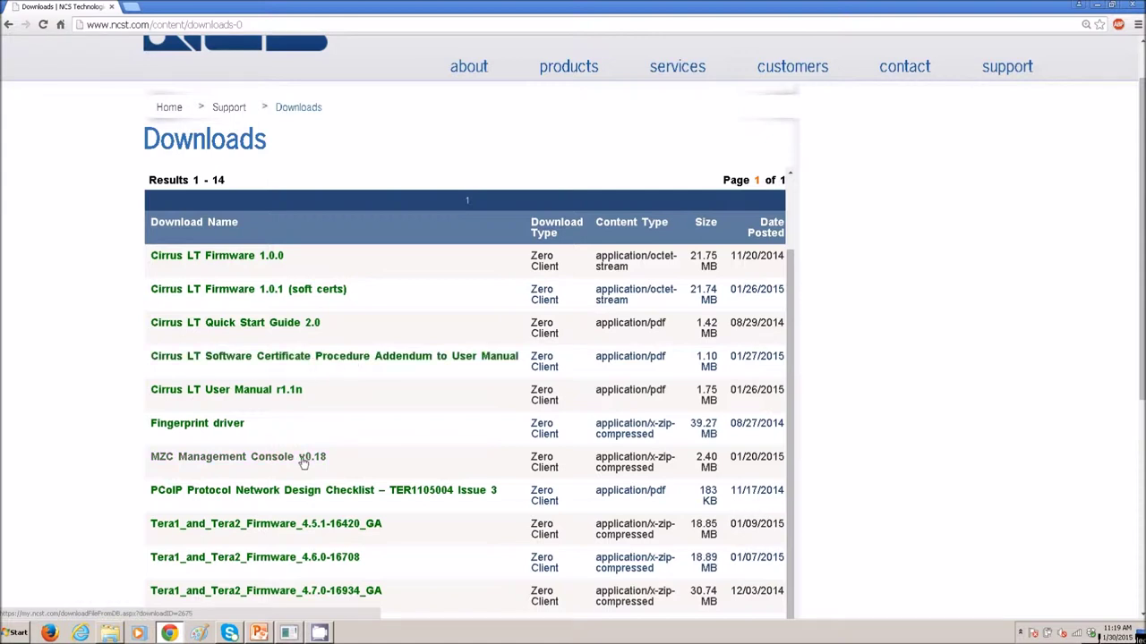
Run Mobile Zero Client Management Console.exe from the v0.18C folder and minimize its log window
click(109, 634)
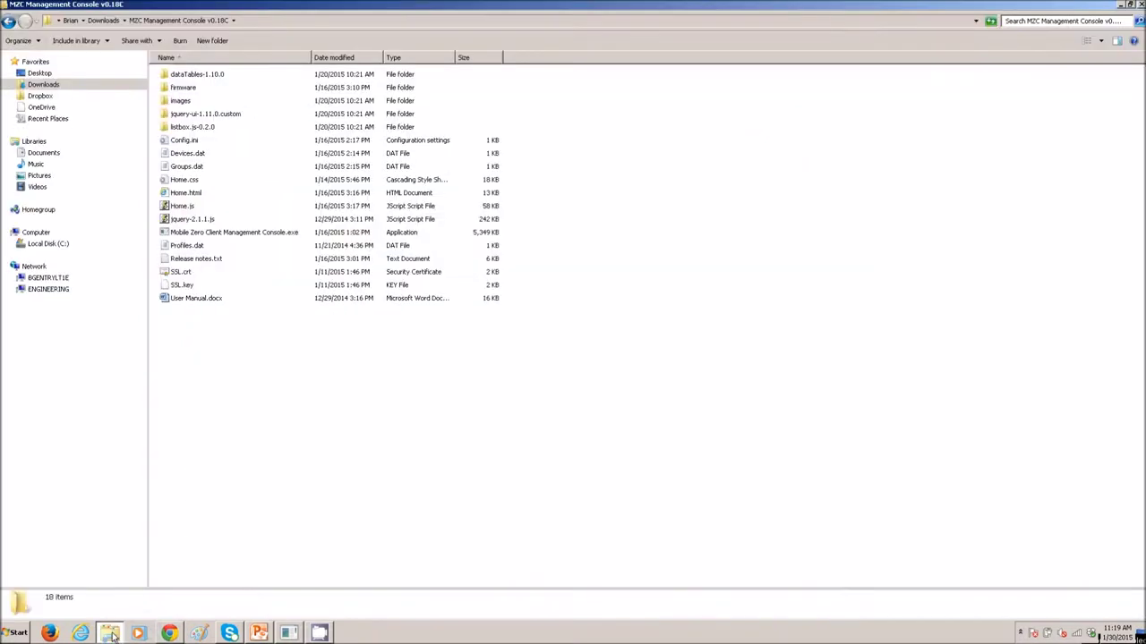
click(202, 233)
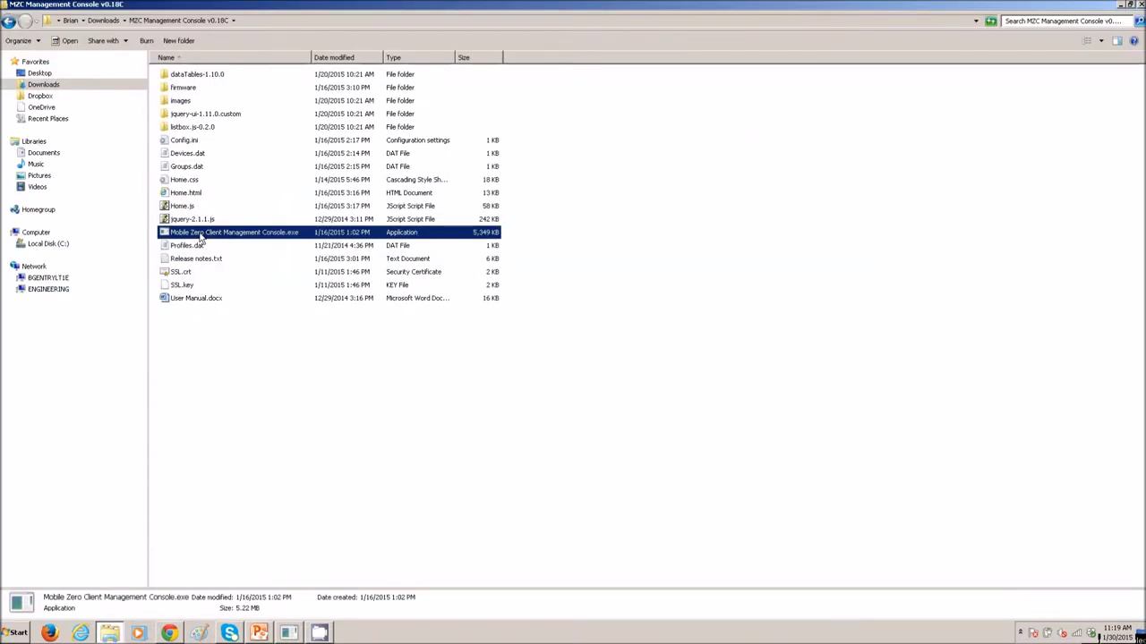
double_click(281, 235)
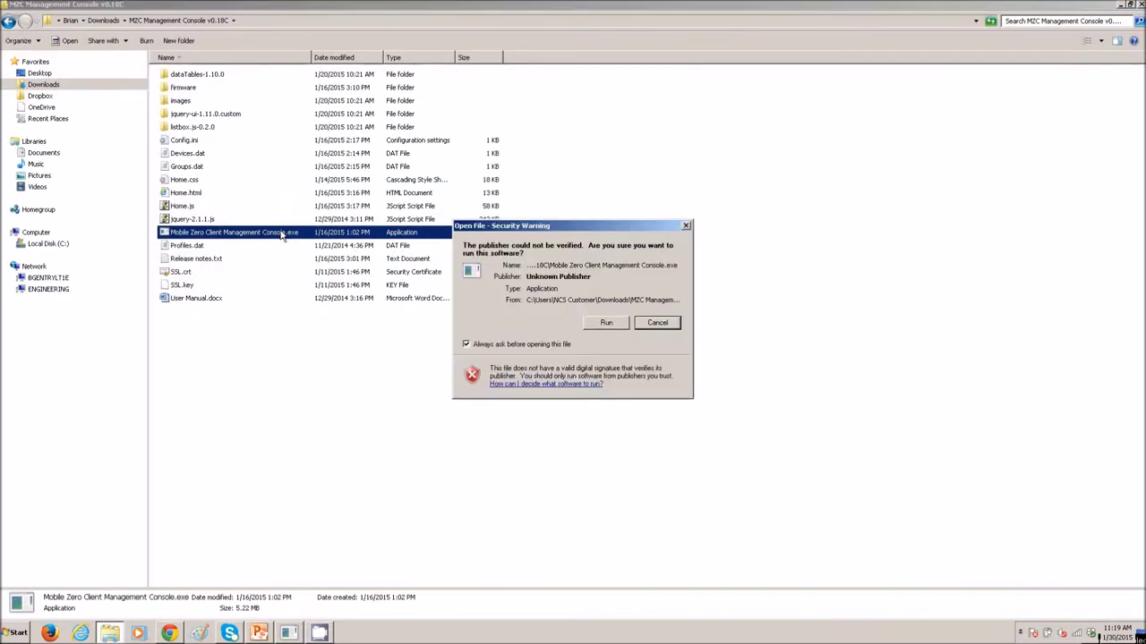
click(606, 323)
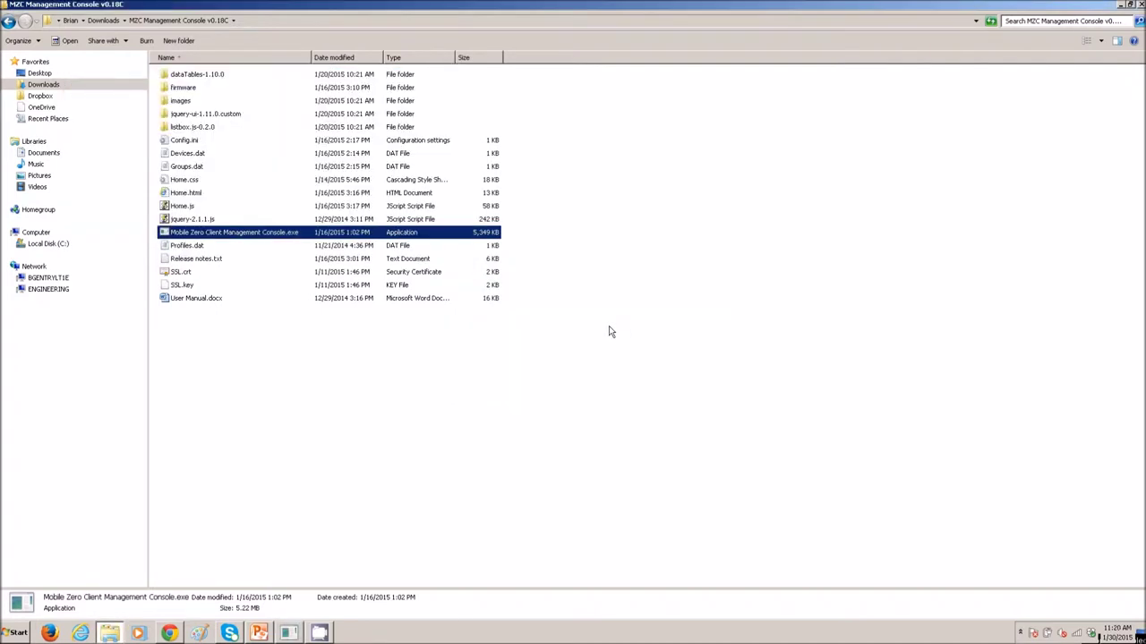
click(290, 634)
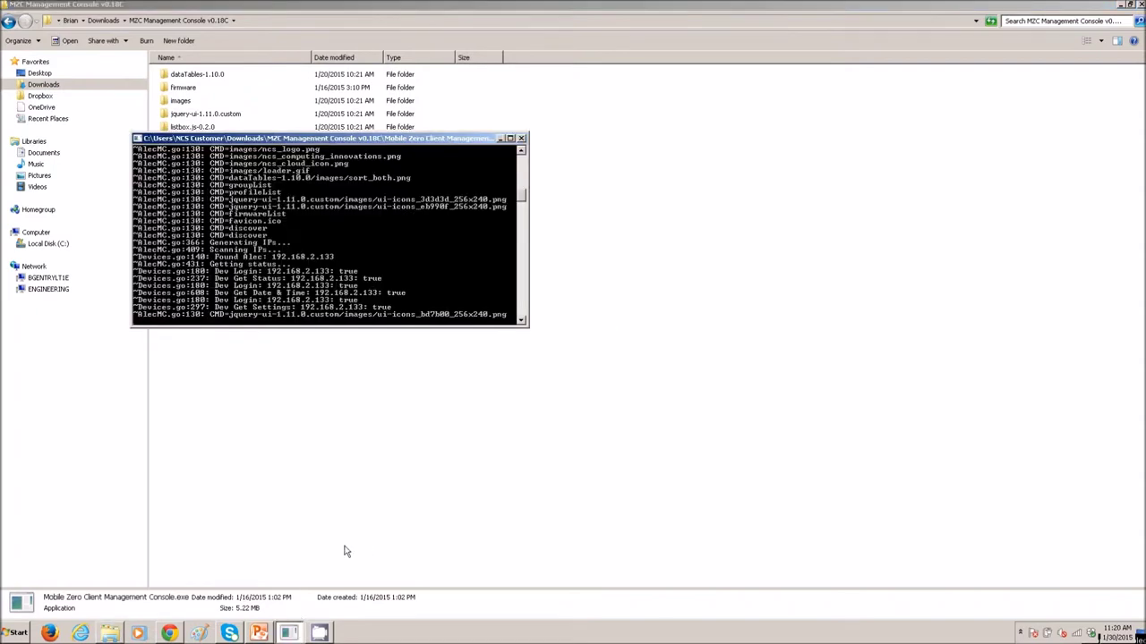
click(499, 137)
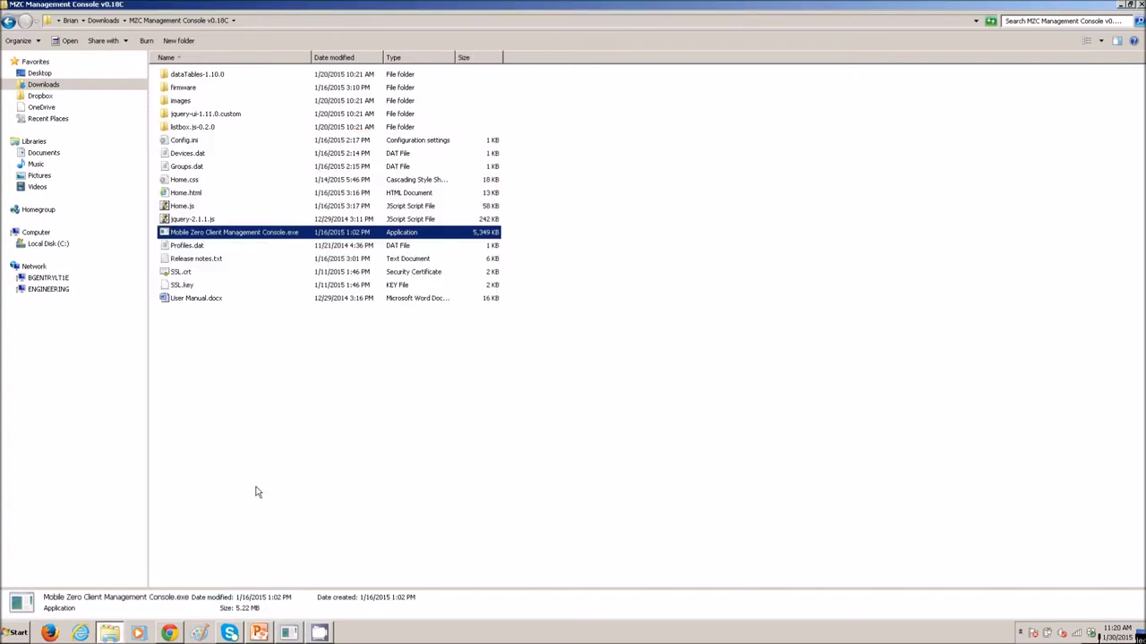
key(alt+Tab)
click(130, 9)
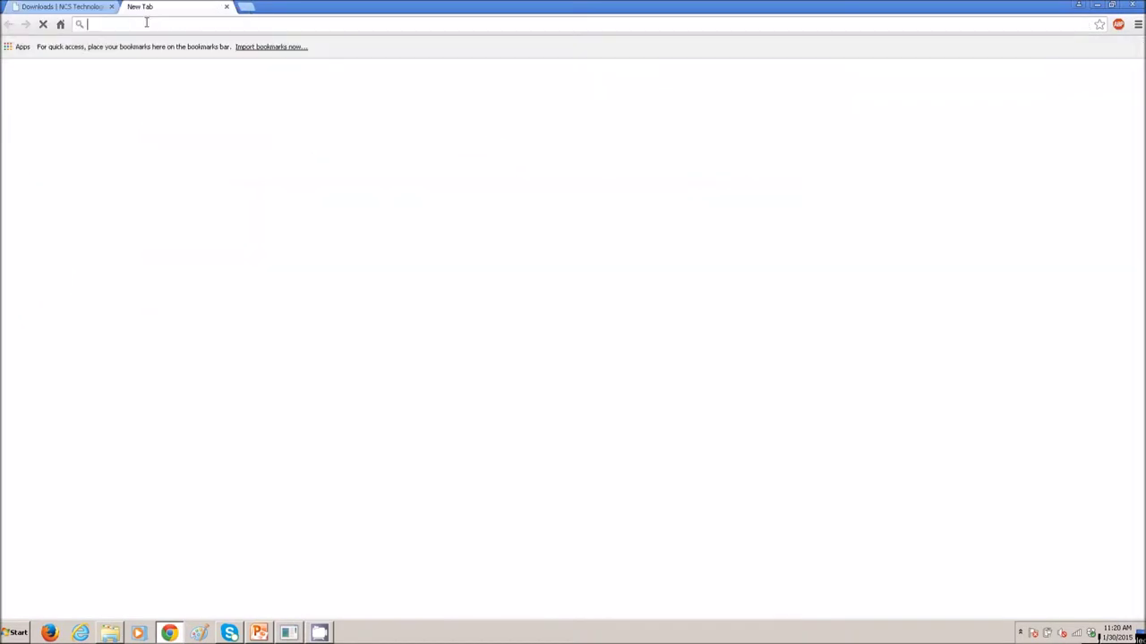
text(https://localhost:444)
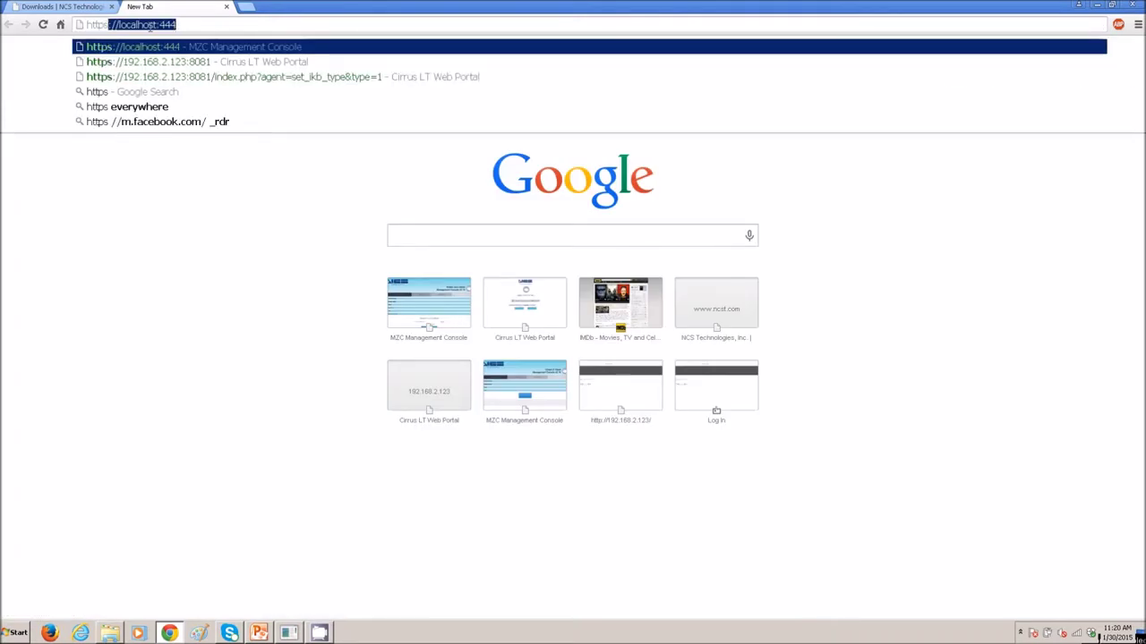
click(189, 24)
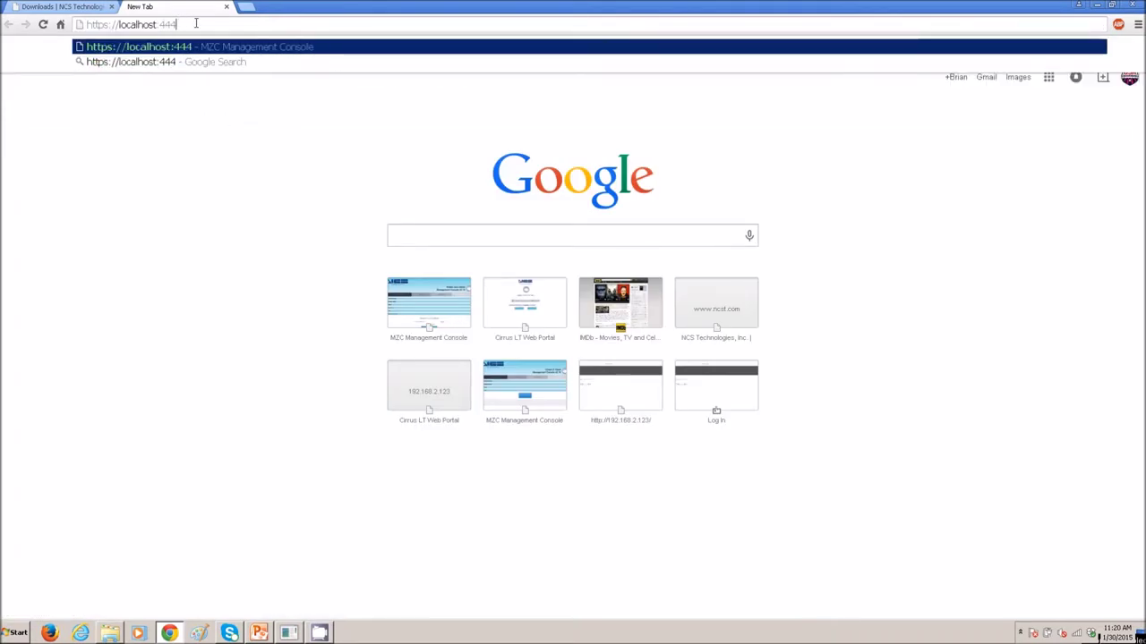
key(Return)
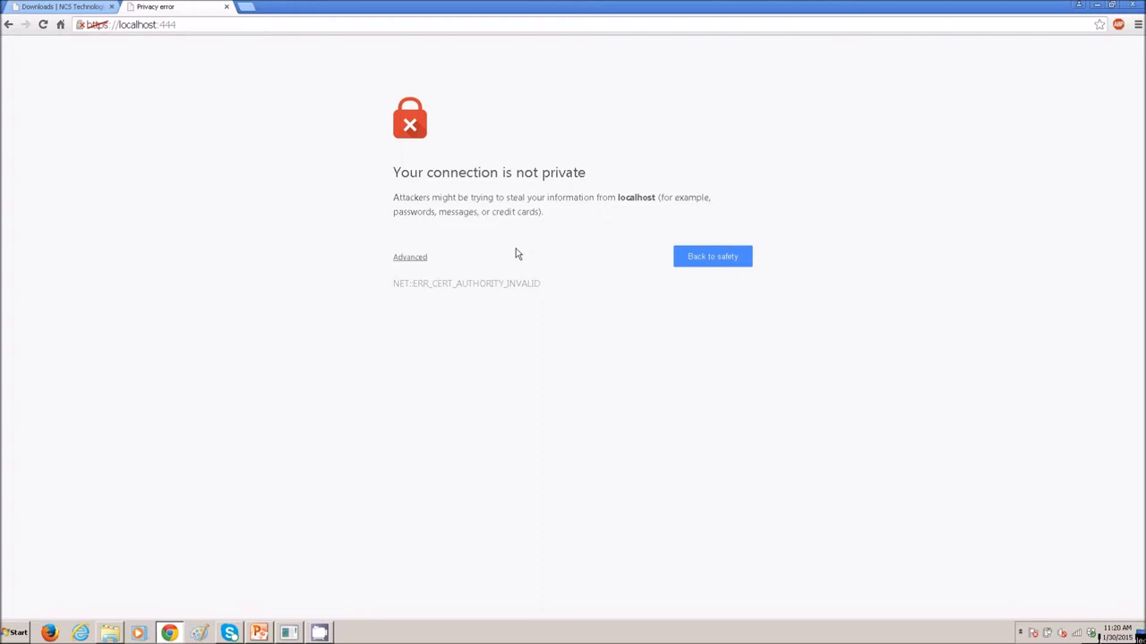
click(417, 258)
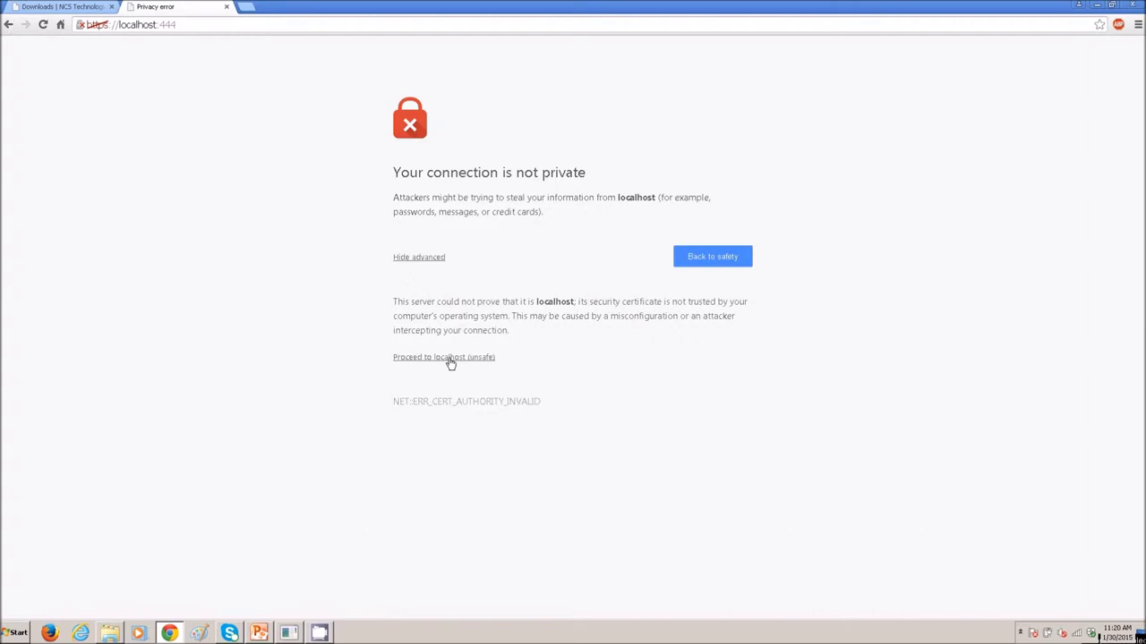
click(451, 358)
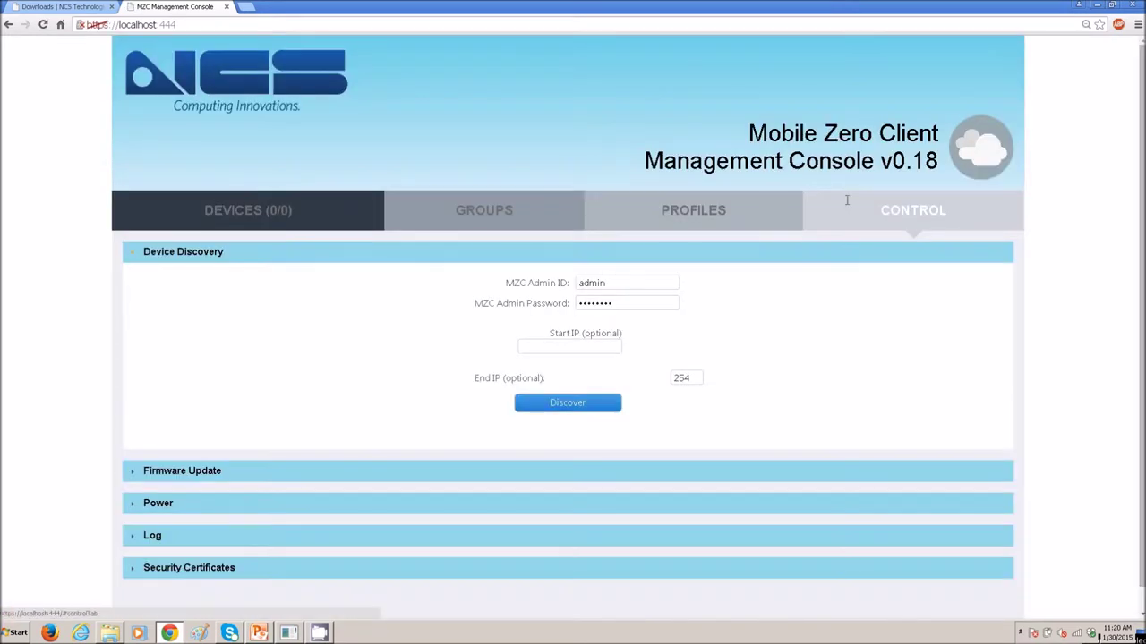
Discover devices from start IP 192.168.2.132, apply the found Cirrus LT, and view the Devices list
click(586, 344)
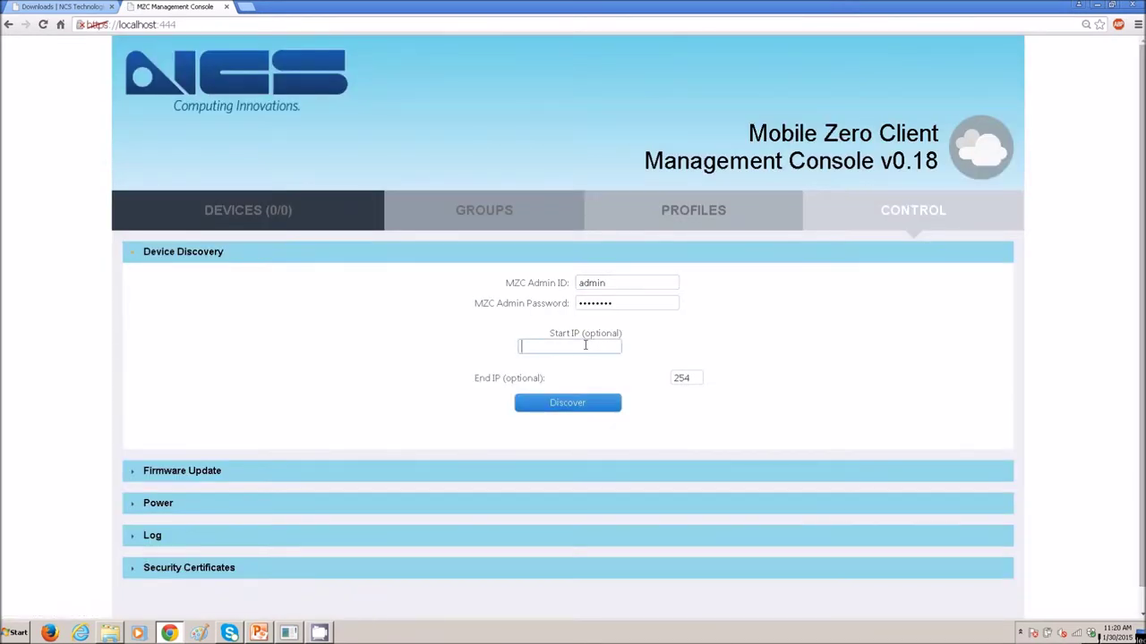
text(192.168.)
key(BackSpace)
key(BackSpace)
text(68.2.132)
click(587, 403)
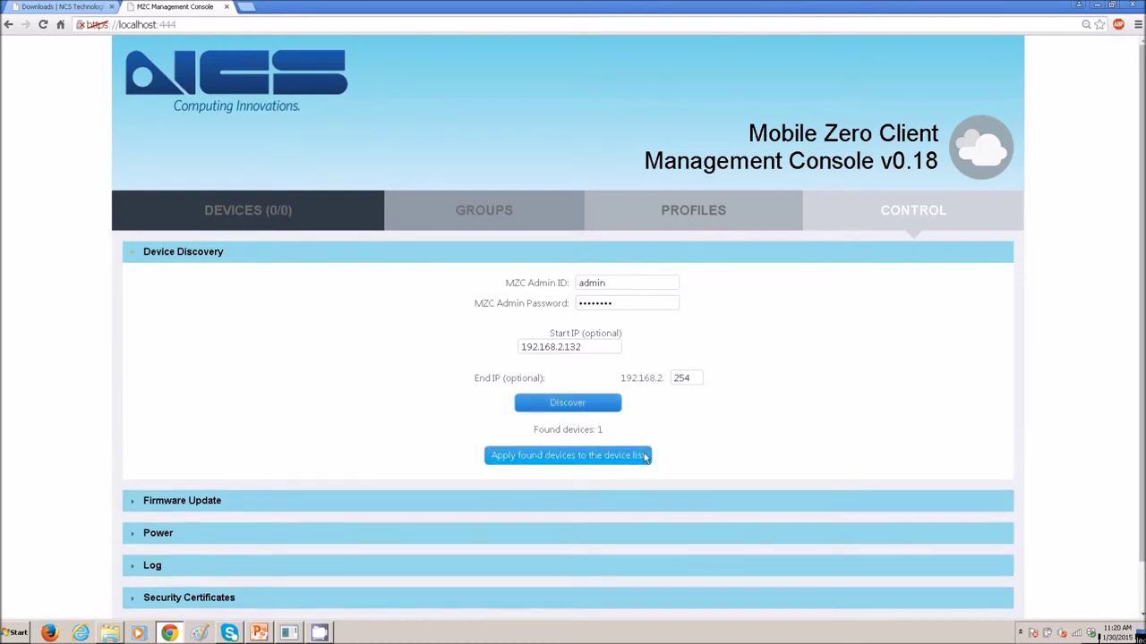
click(644, 459)
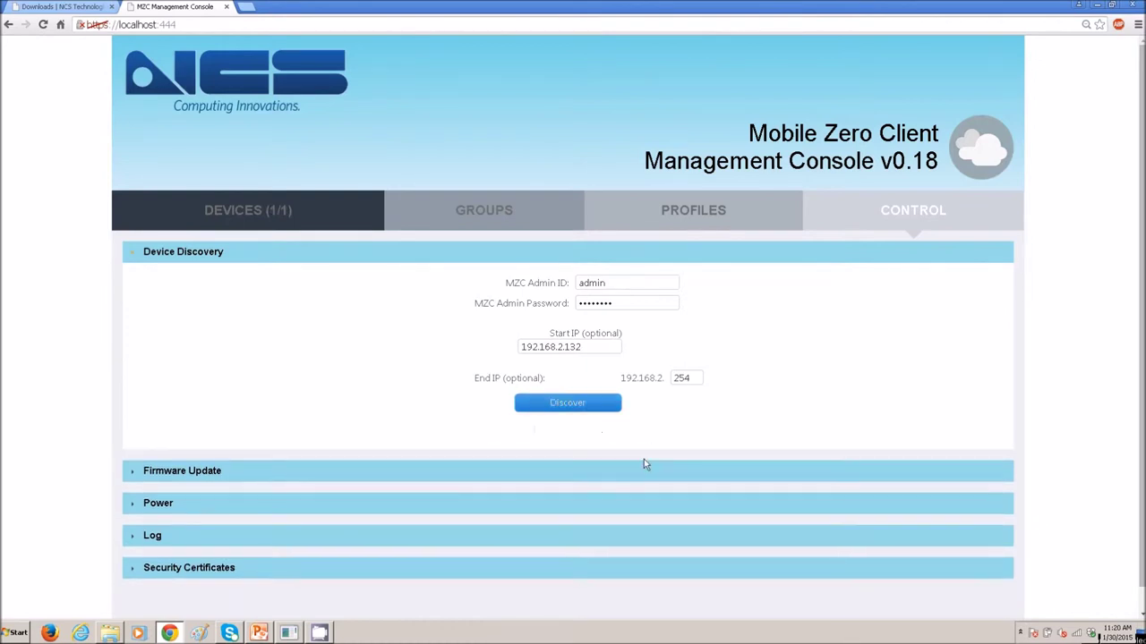
click(275, 224)
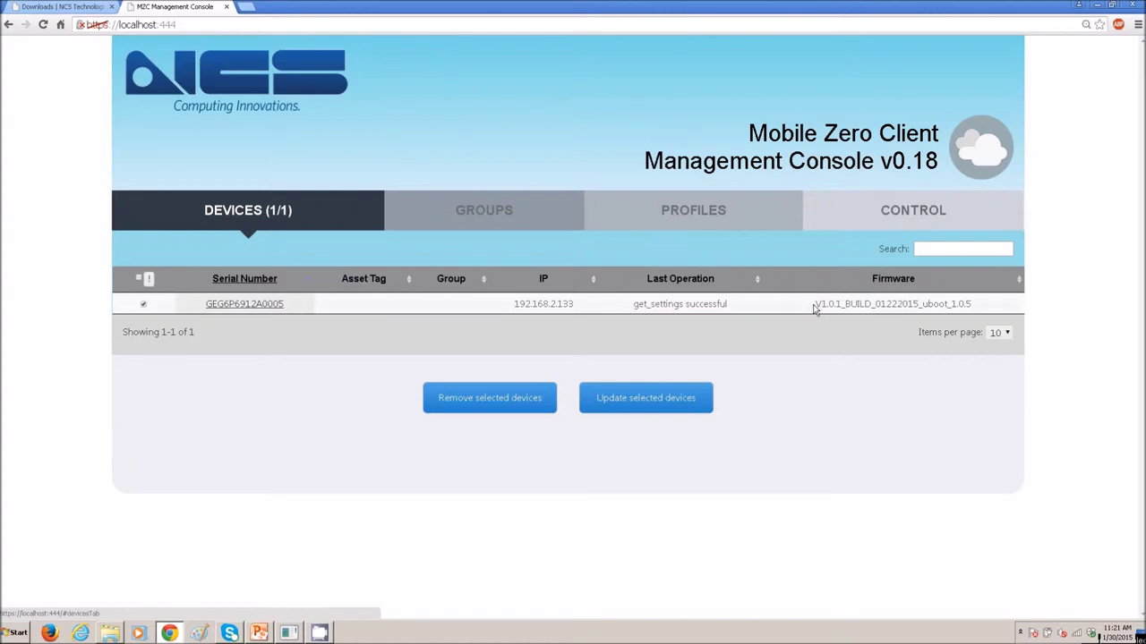
Highlight firmware V1.0.1, then expand the Security Certificates section under Control
drag(814, 306, 845, 309)
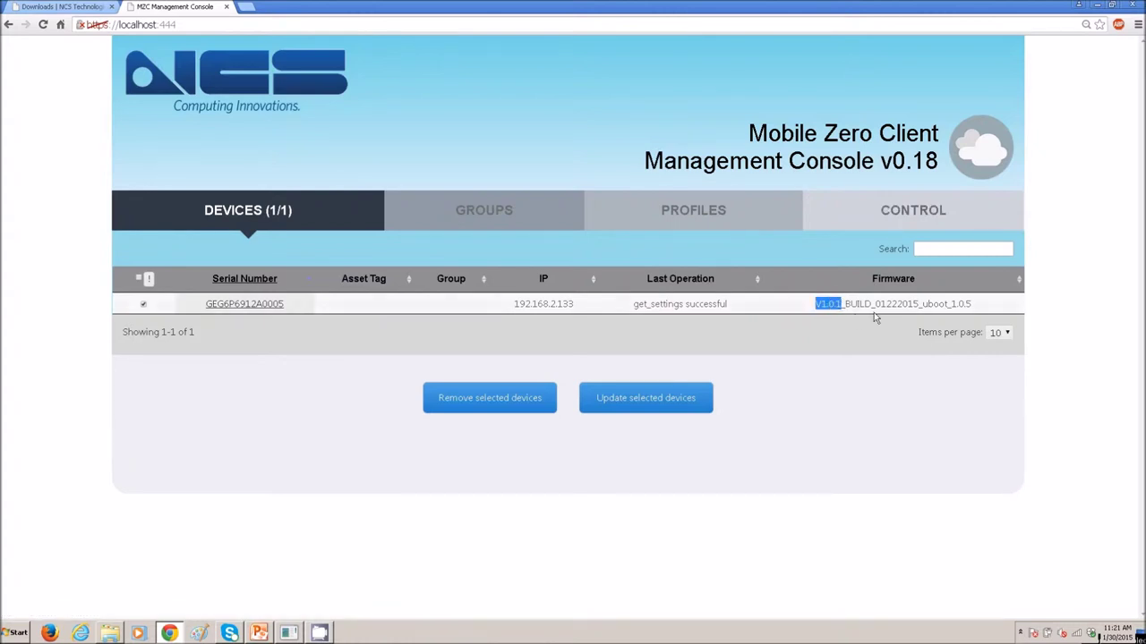
click(930, 213)
scroll(764, 475, down, 1)
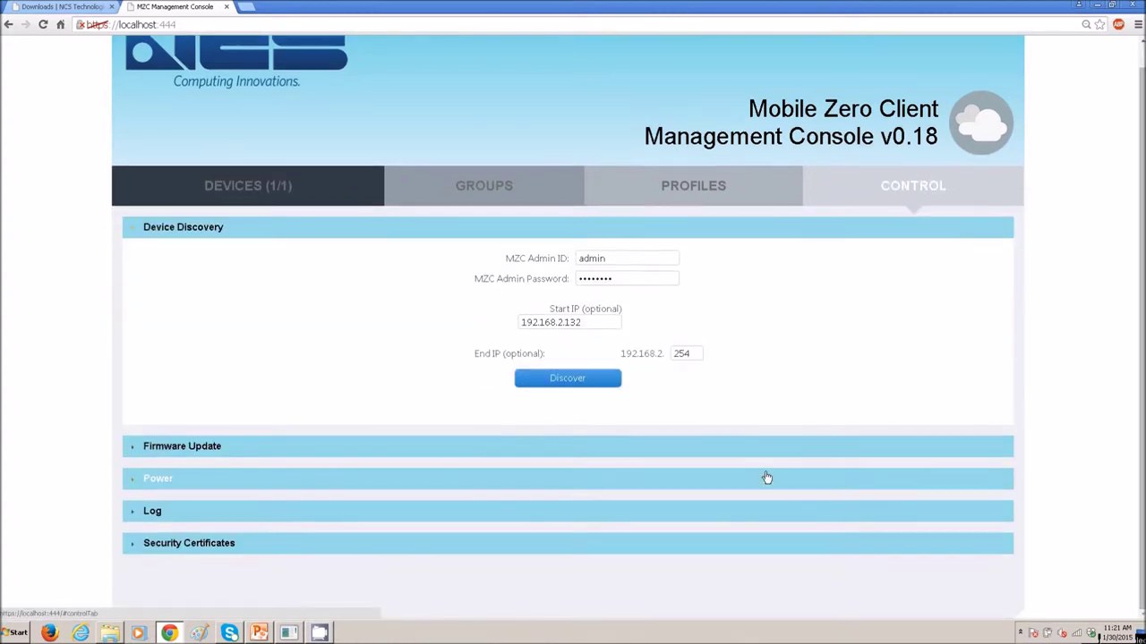
click(218, 548)
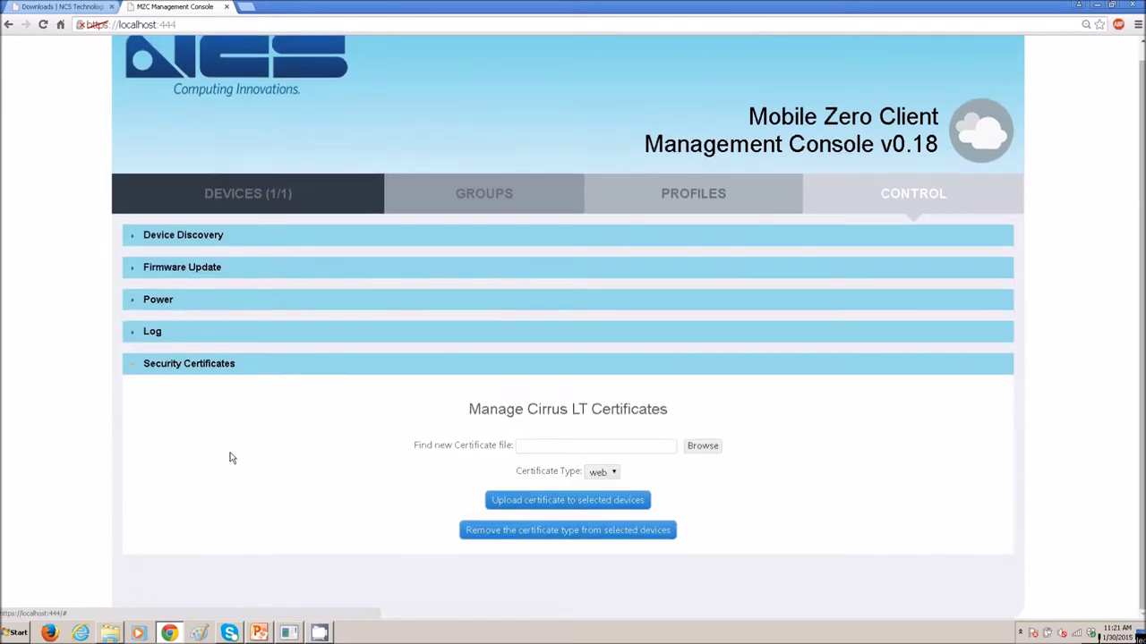
Choose eaptls.crt with certificate type user, then return to the device list
click(720, 450)
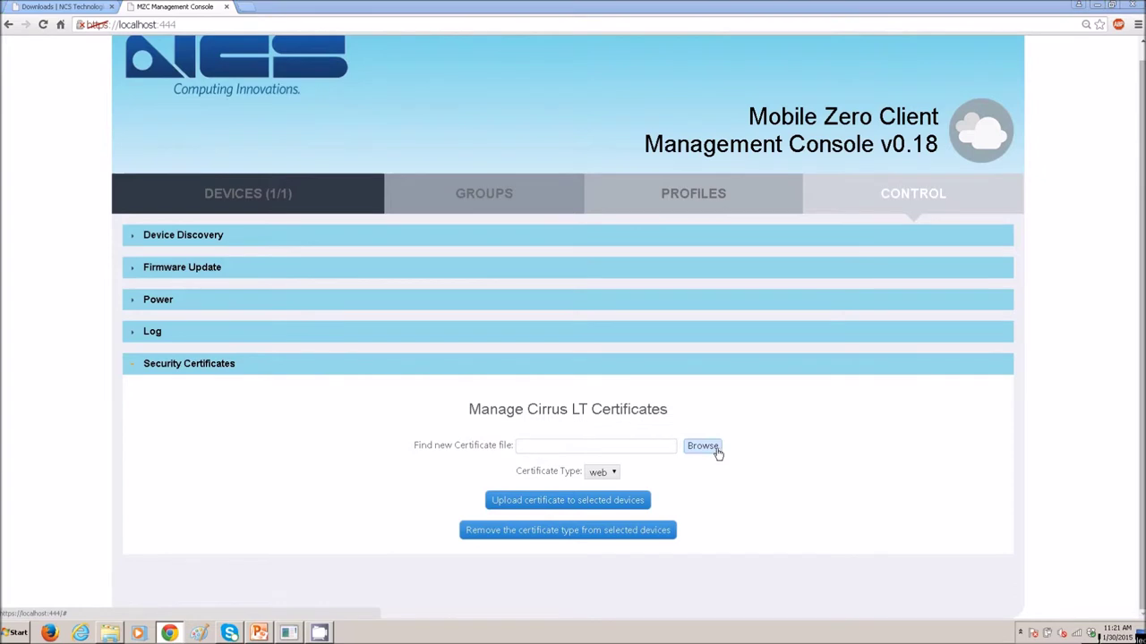
click(425, 243)
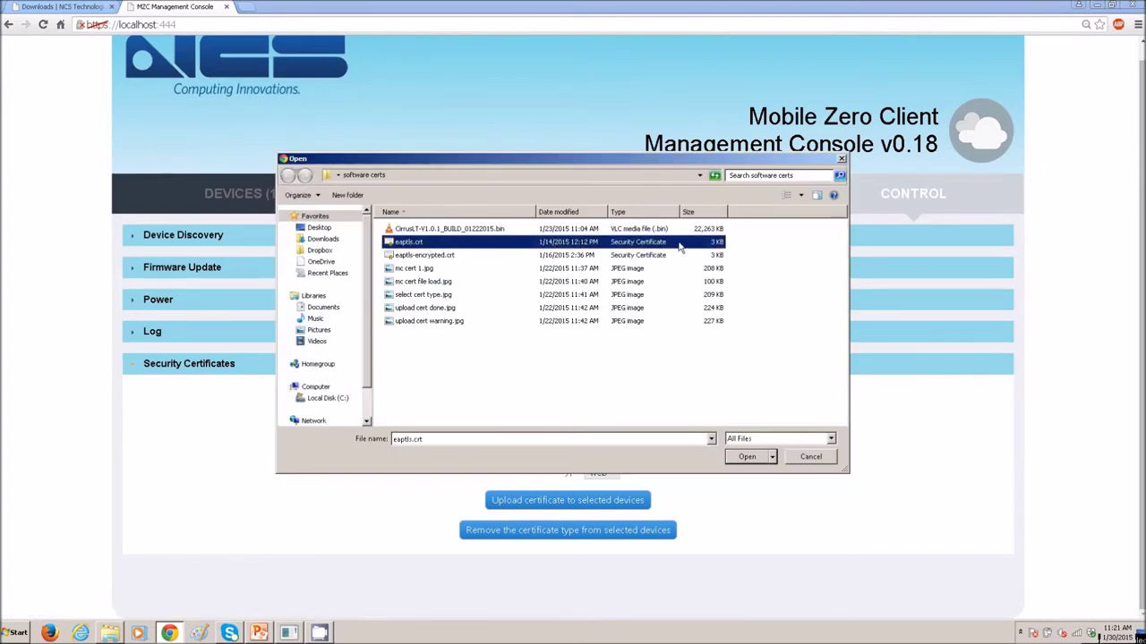
click(745, 456)
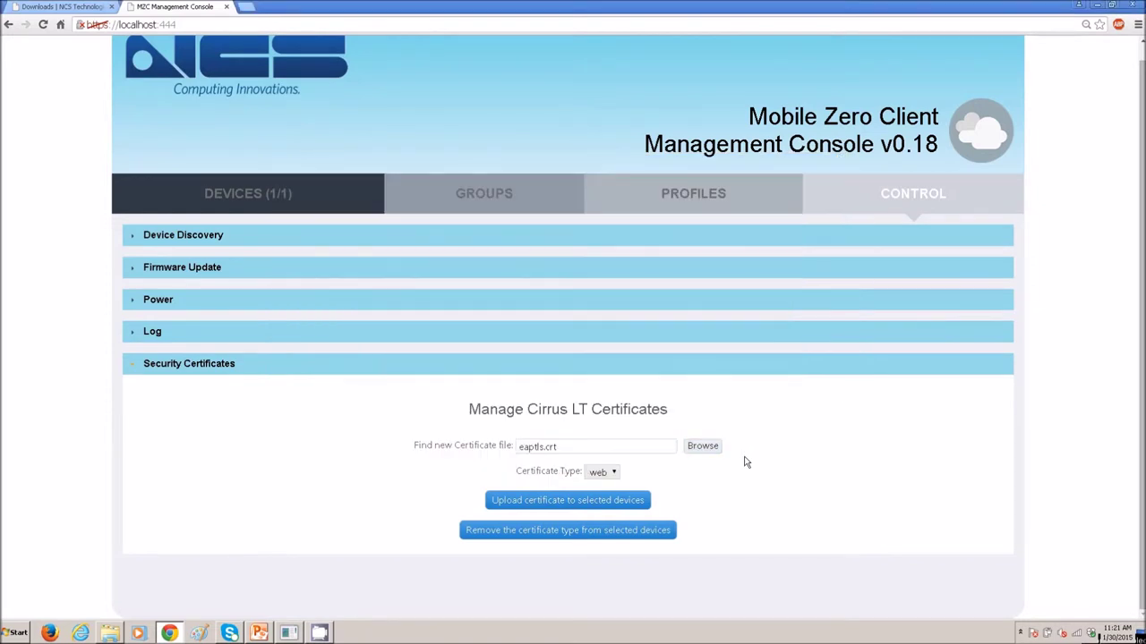
click(614, 473)
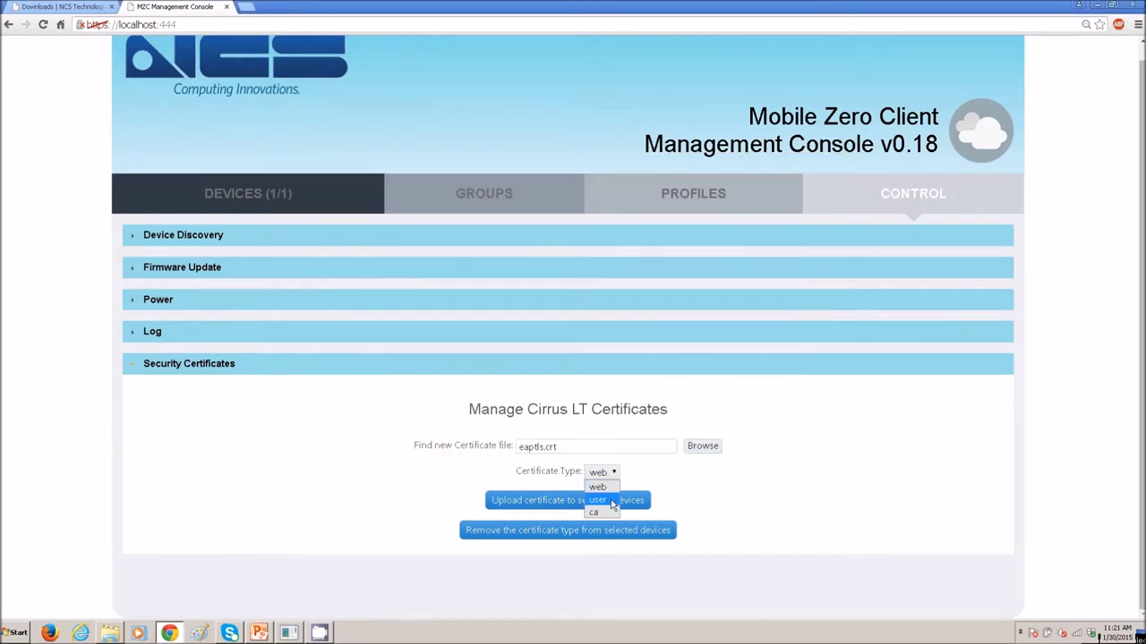
click(613, 502)
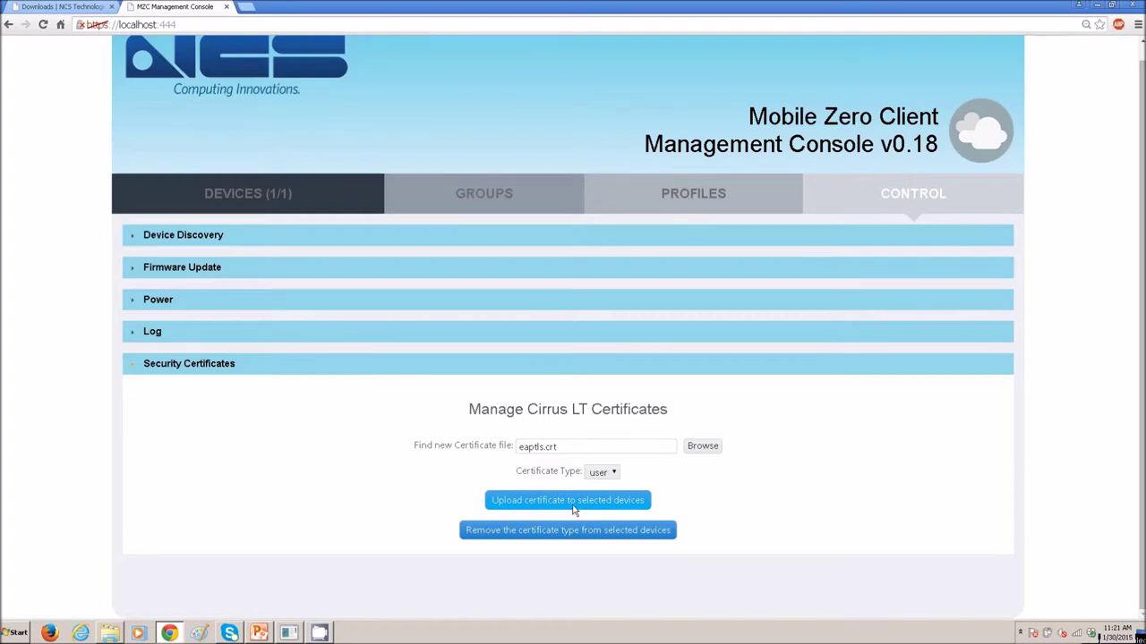
click(237, 202)
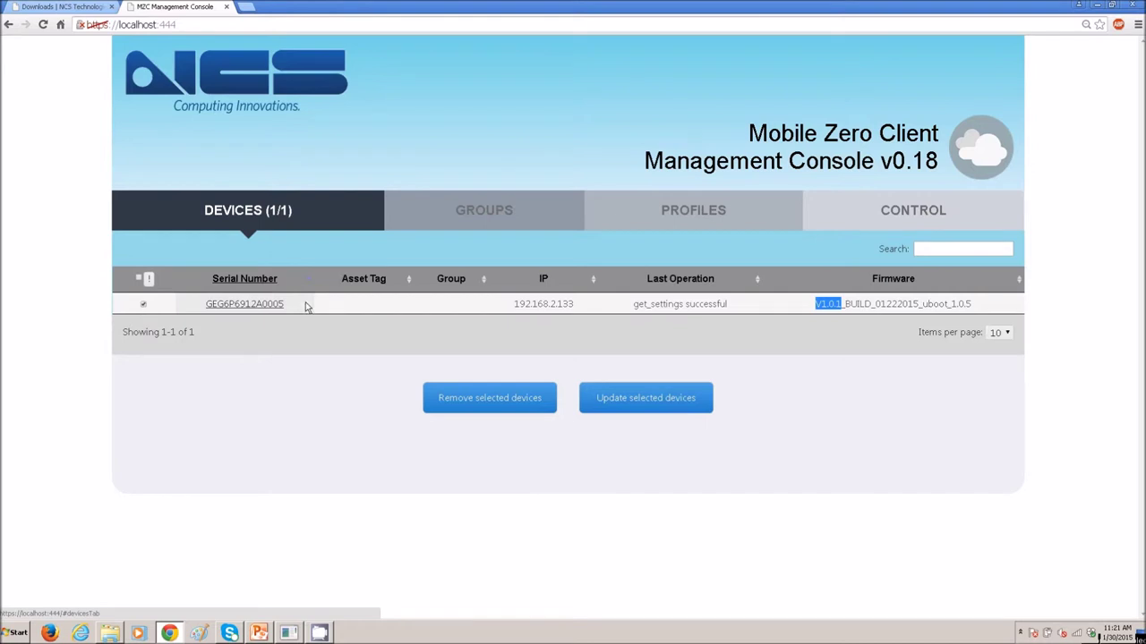
Upload the certificate to the selected Cirrus LT, confirm the overwrite, and verify apply_certificate successful
click(826, 221)
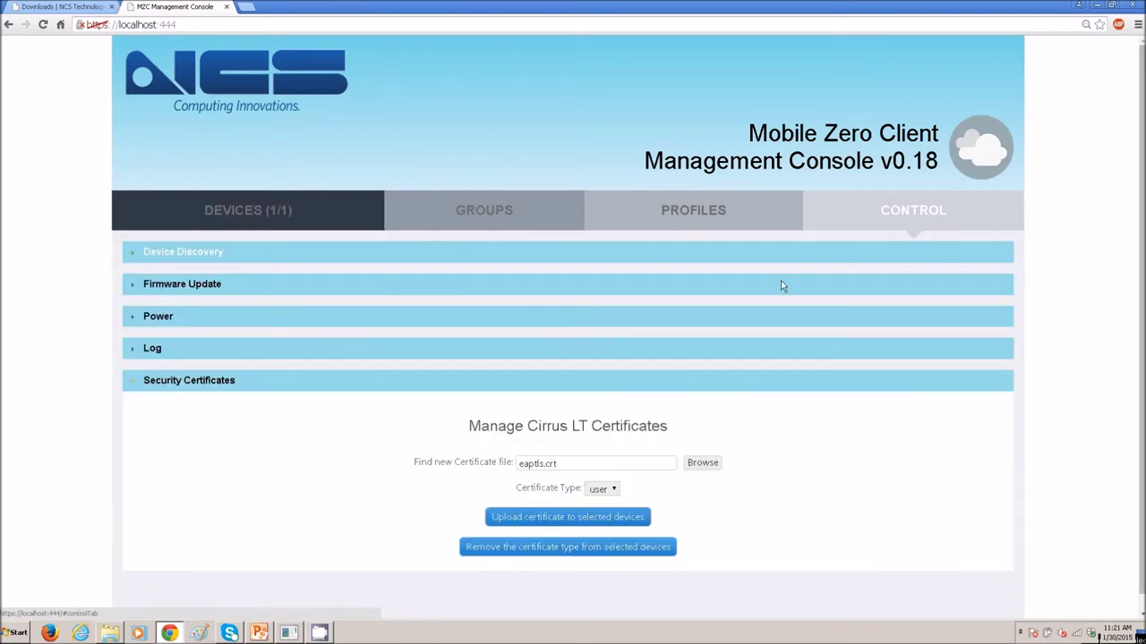
click(645, 523)
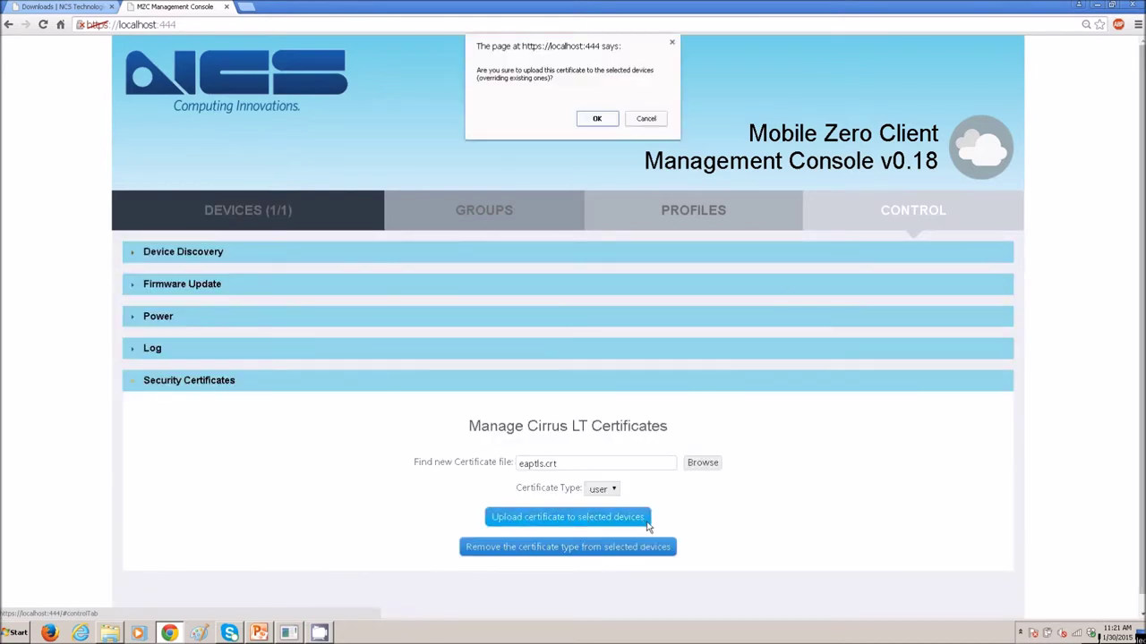
click(597, 120)
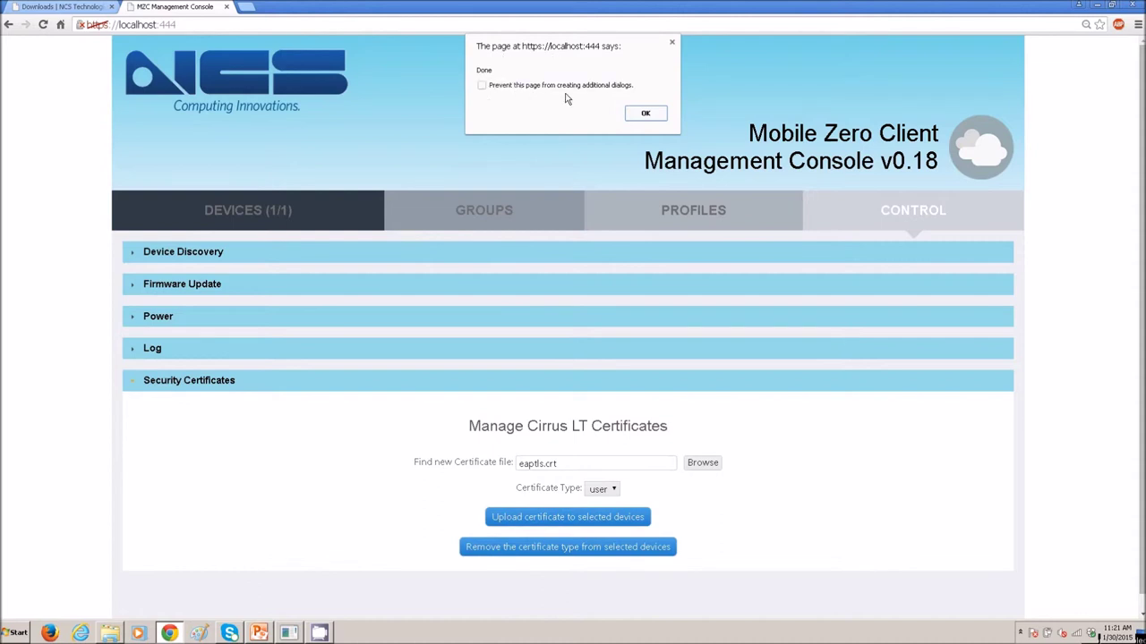
click(646, 115)
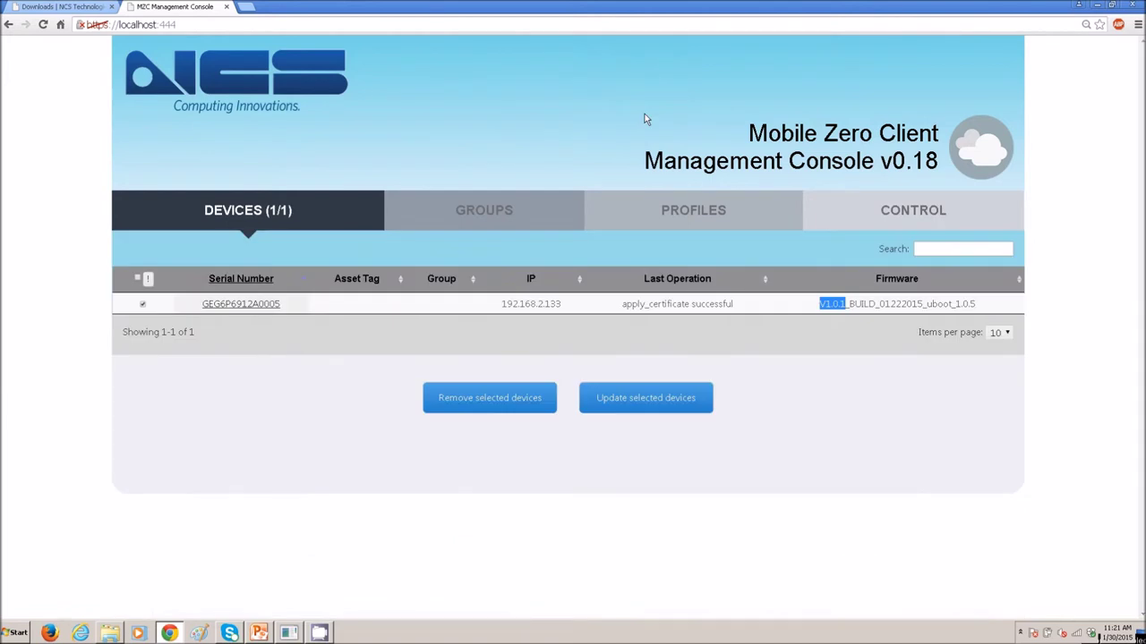
drag(622, 303, 755, 317)
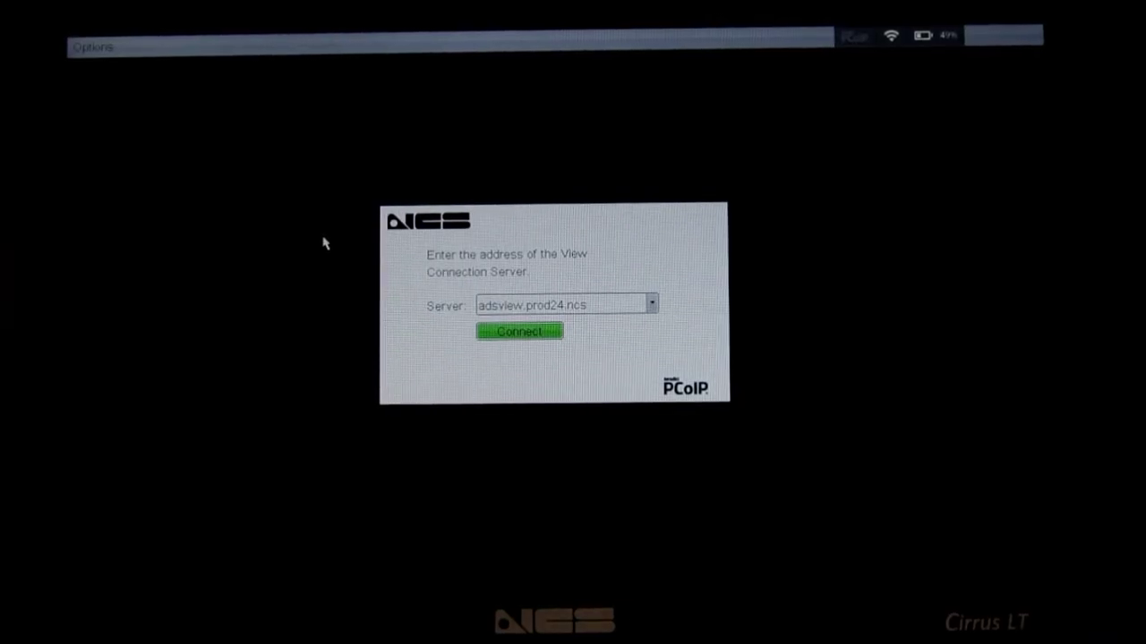
Open the Cirrus LT Administrator settings and view Certificates Info with the SHA1 User Authentication Cert
key(ctrl+alt+s)
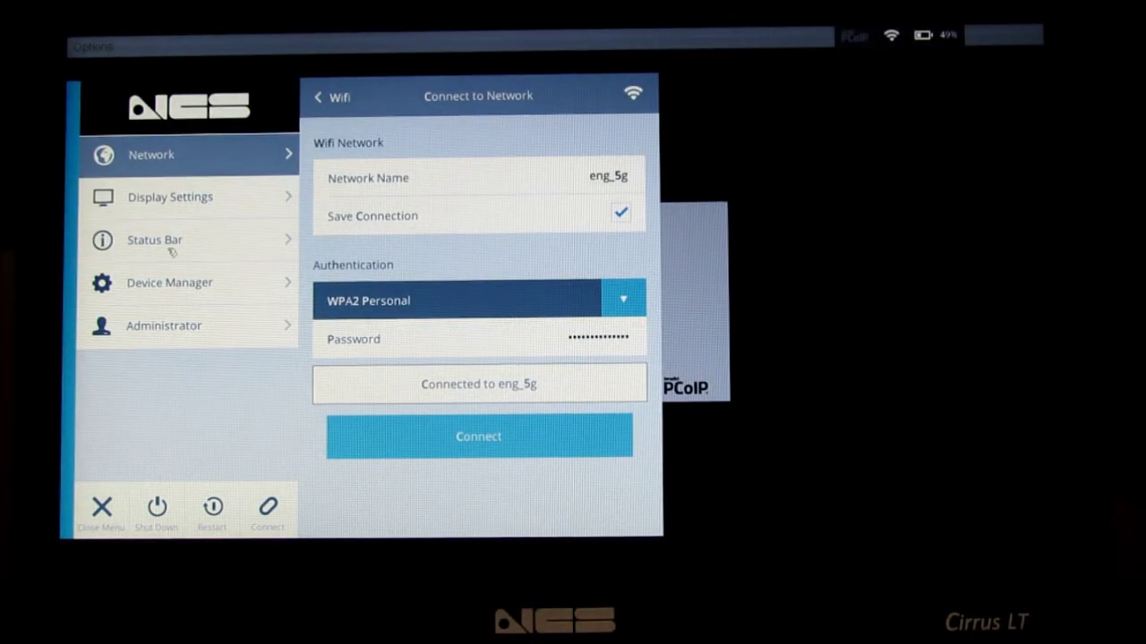
click(190, 326)
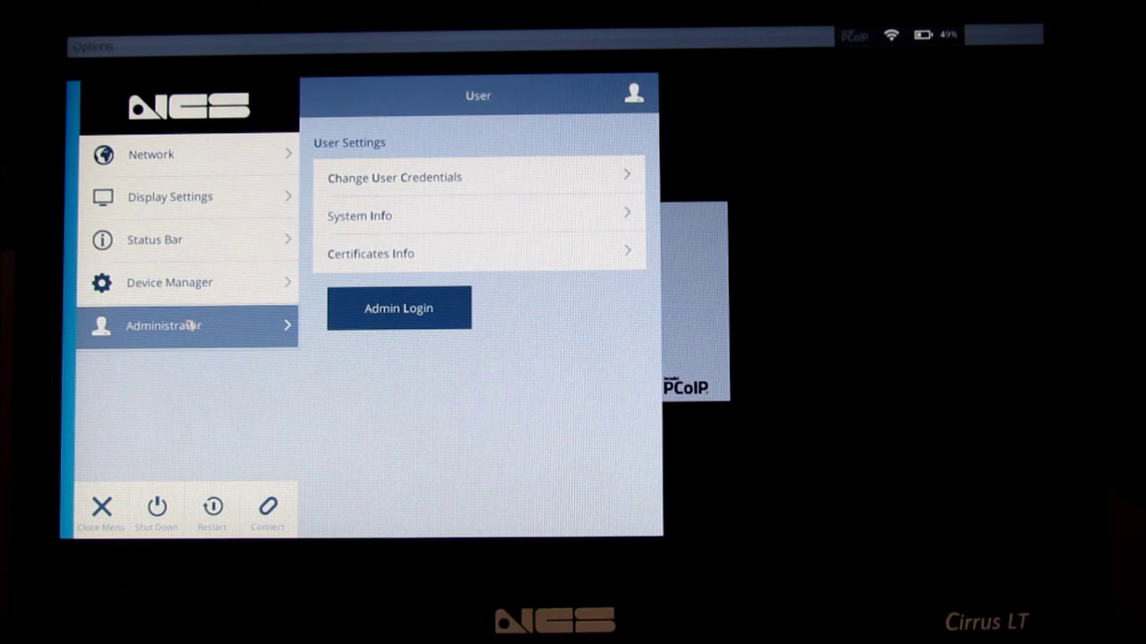
click(570, 254)
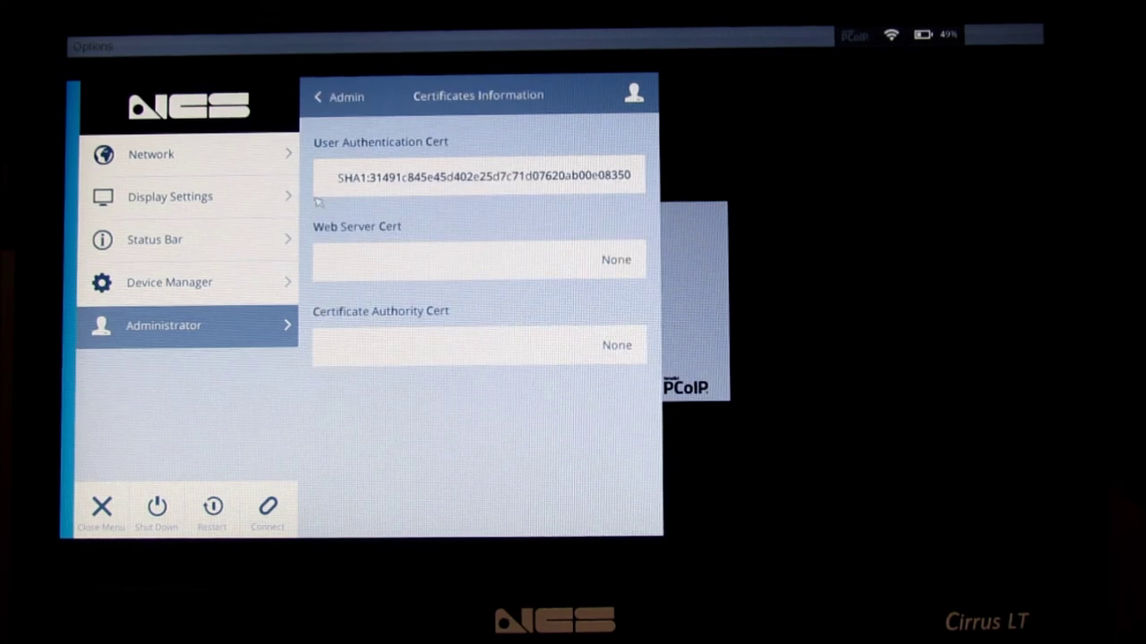